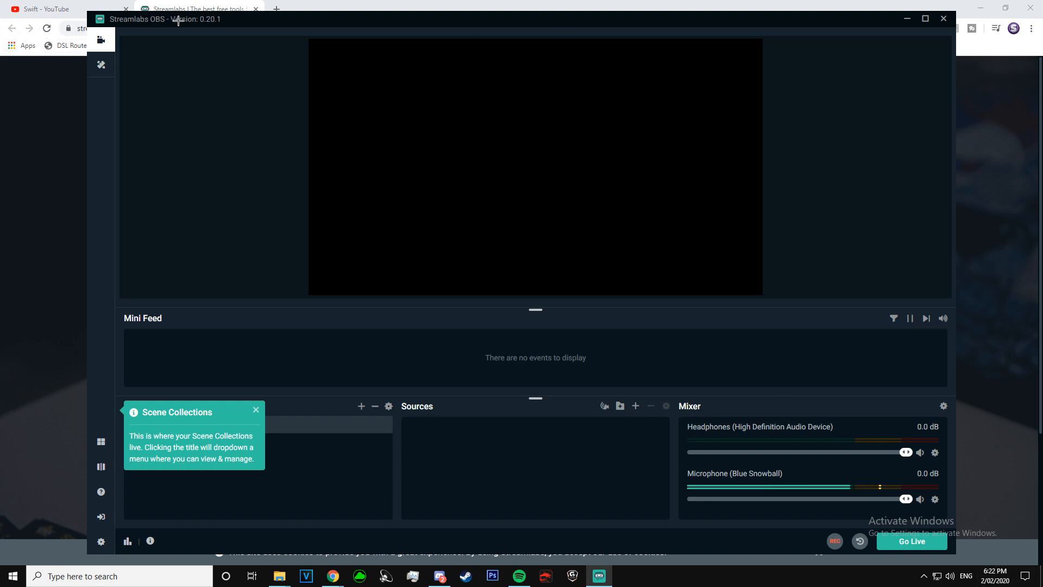
Add a Display Capture source with its default name to the scene, capturing Display 1: 1920x1080 @ 0,0
{"action": "left_click", "coordinate": [979, 9]}
{"action": "left_click", "coordinate": [979, 10]}
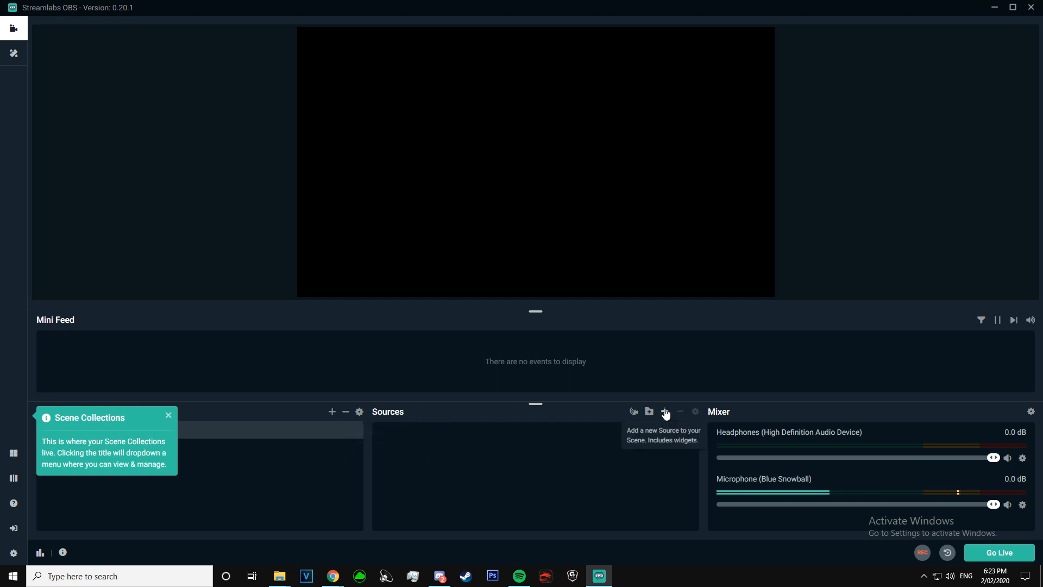
{"action": "left_click", "coordinate": [665, 413]}
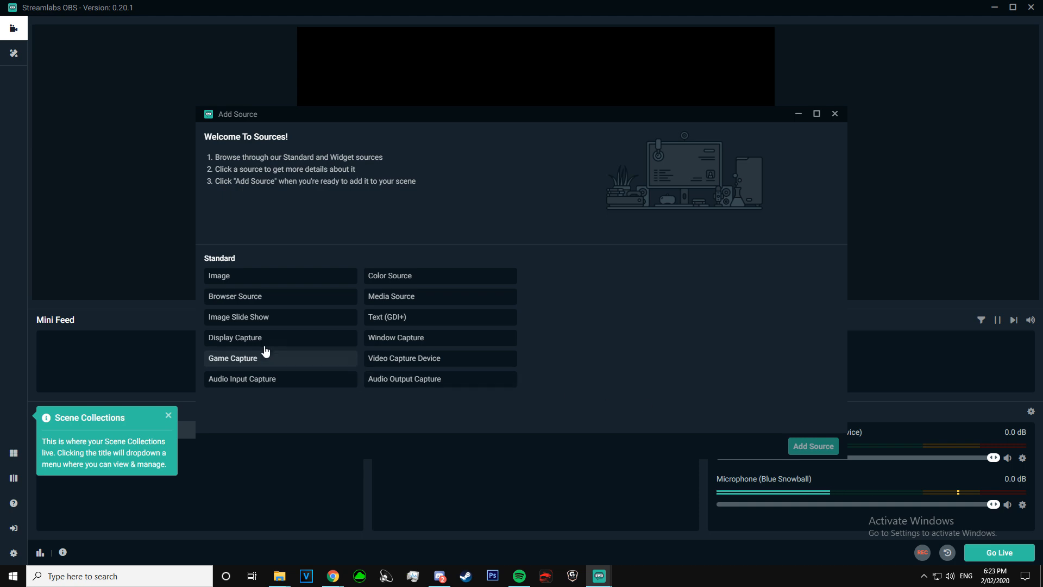
{"action": "left_click", "coordinate": [245, 339]}
{"action": "left_click", "coordinate": [813, 448]}
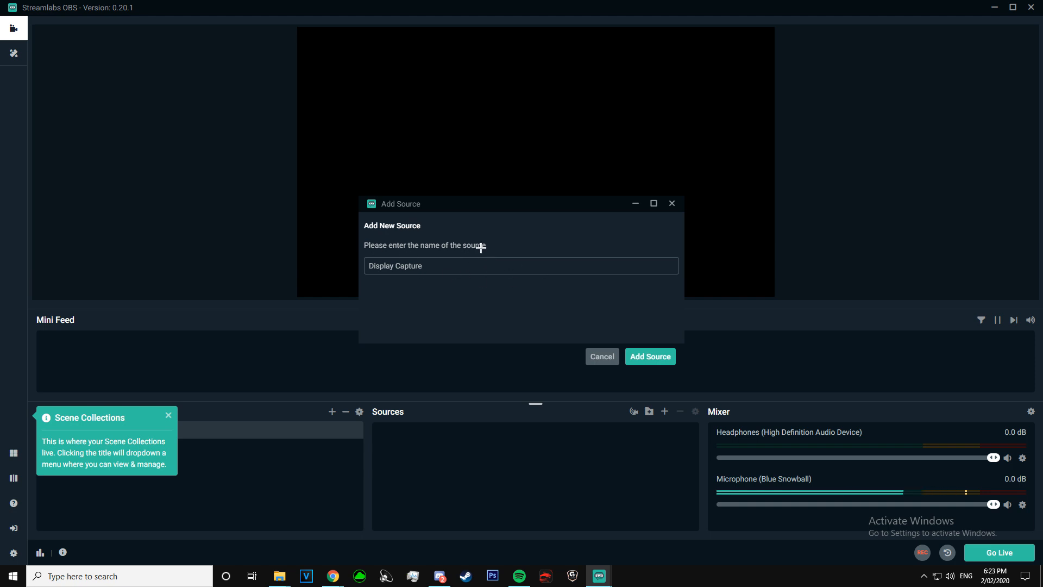
{"action": "left_click", "coordinate": [651, 357]}
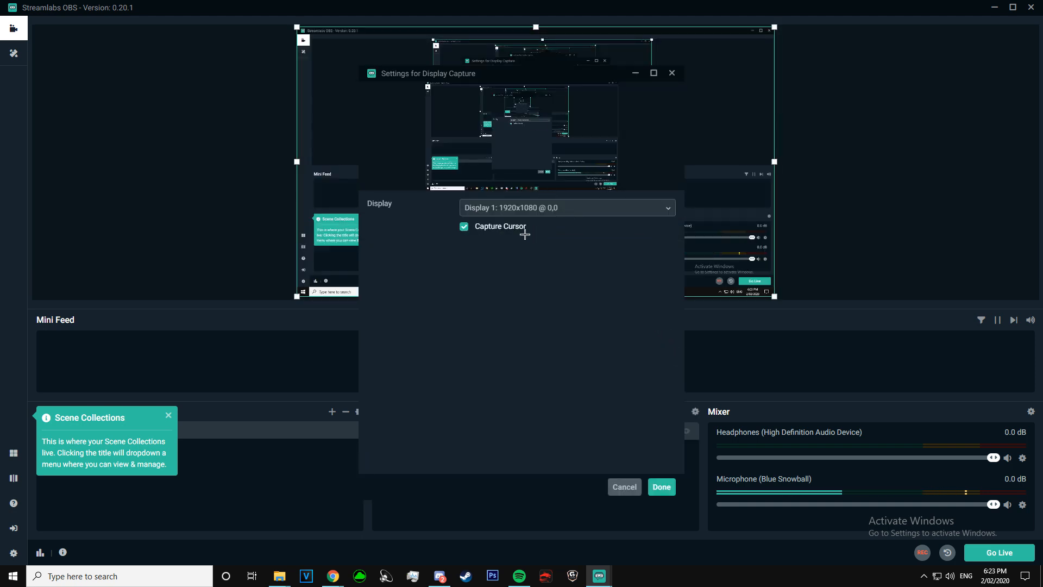
{"action": "left_click", "coordinate": [616, 212]}
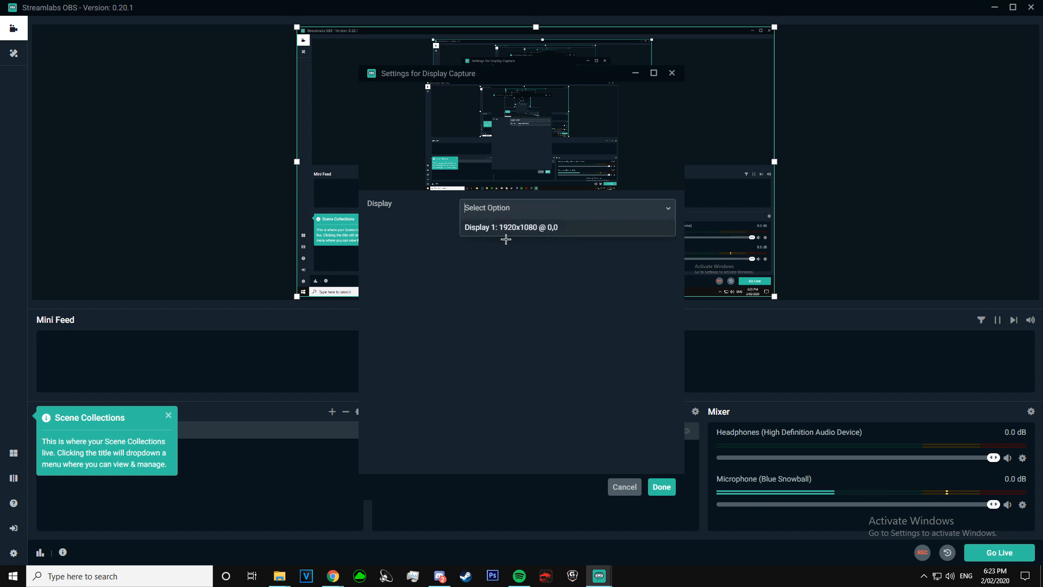
{"action": "left_click", "coordinate": [546, 227]}
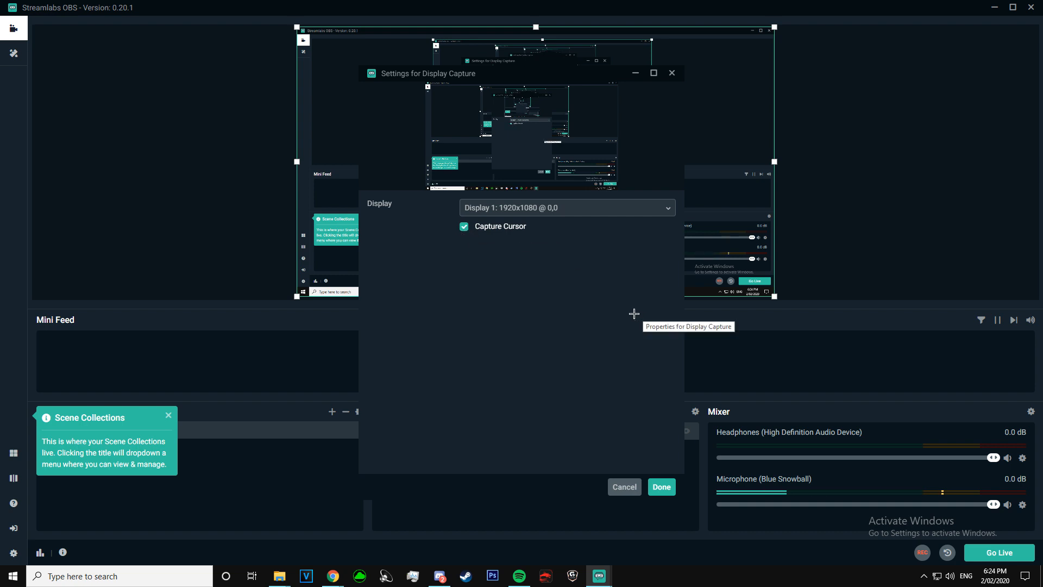
{"action": "left_click", "coordinate": [661, 487]}
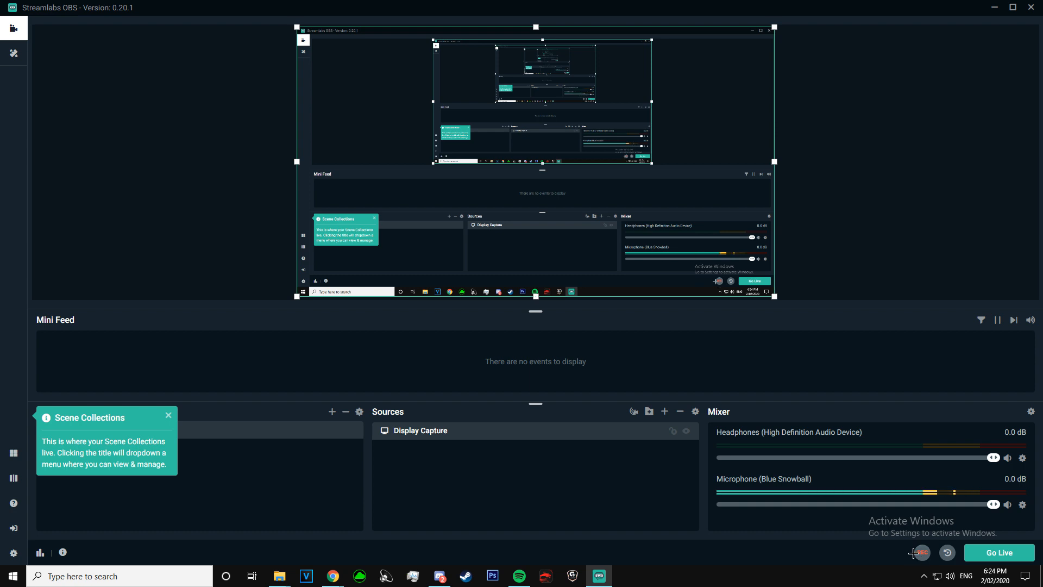
In the output settings, choose the Simple output mode and set the streaming encoder to Hardware (NVENC)
{"action": "left_click", "coordinate": [13, 553]}
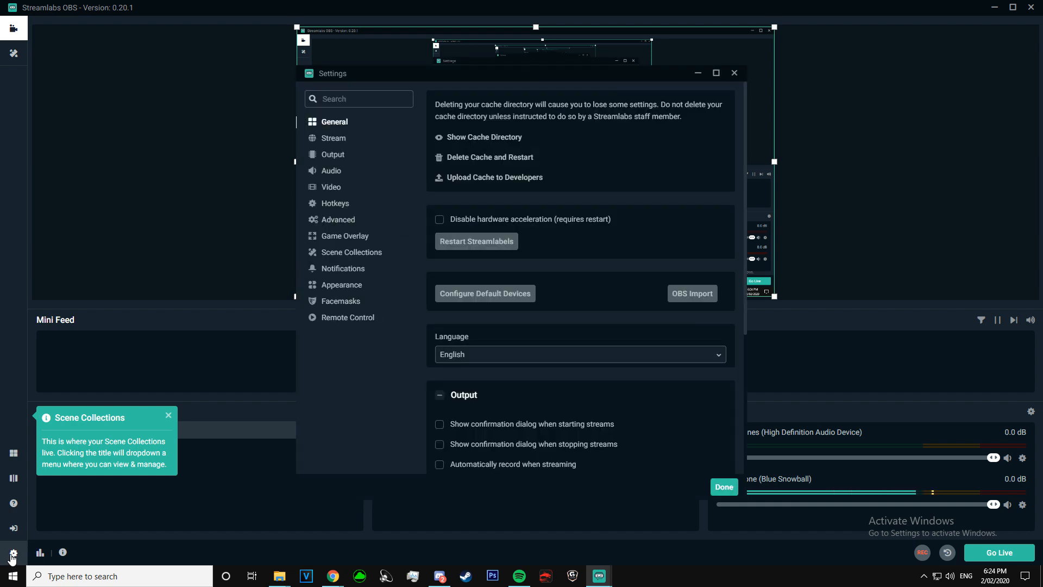
{"action": "left_click", "coordinate": [335, 156]}
{"action": "left_click", "coordinate": [718, 120]}
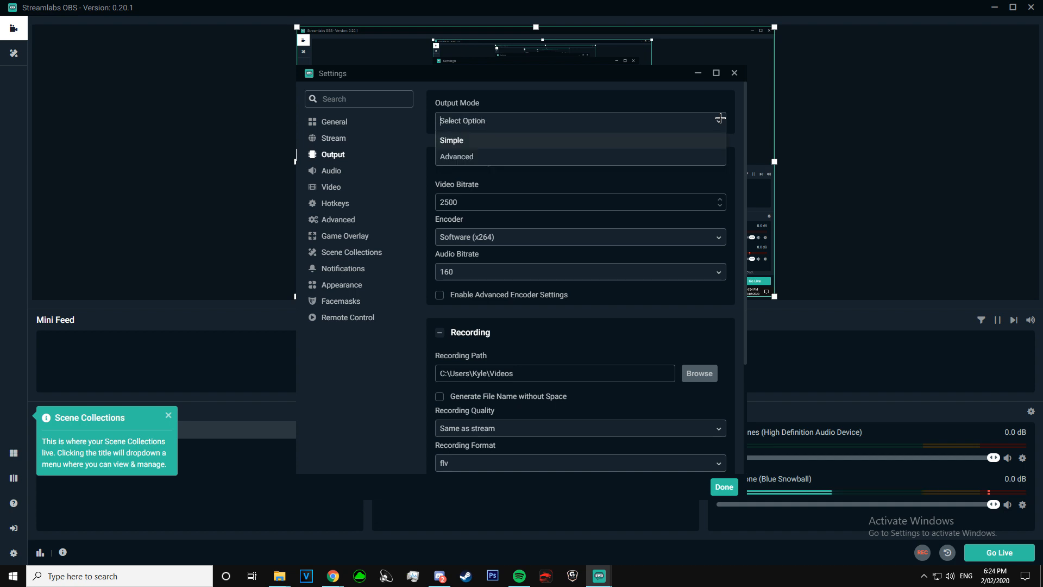
{"action": "left_click", "coordinate": [468, 142]}
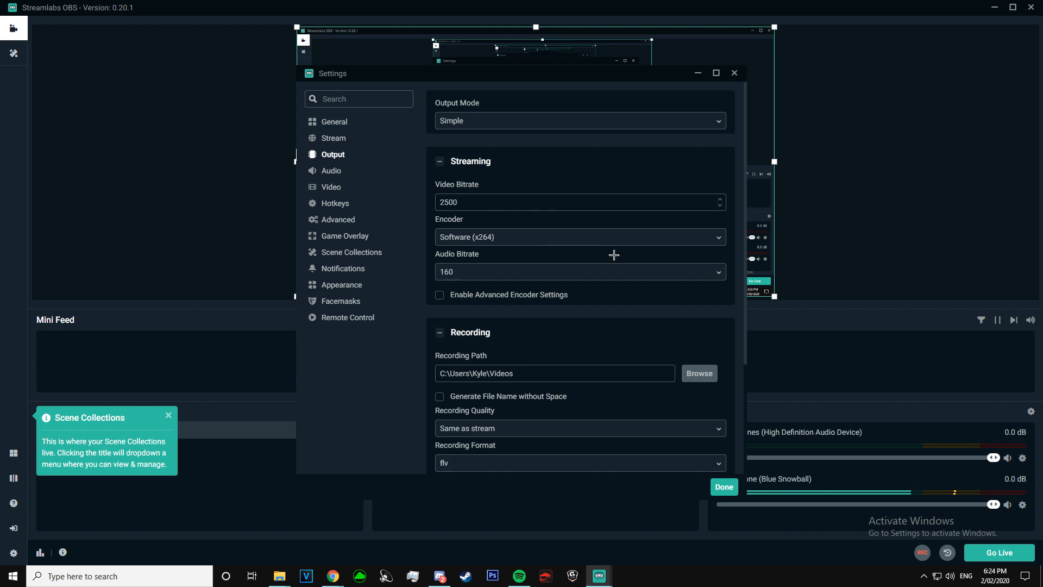
{"action": "left_click", "coordinate": [712, 242]}
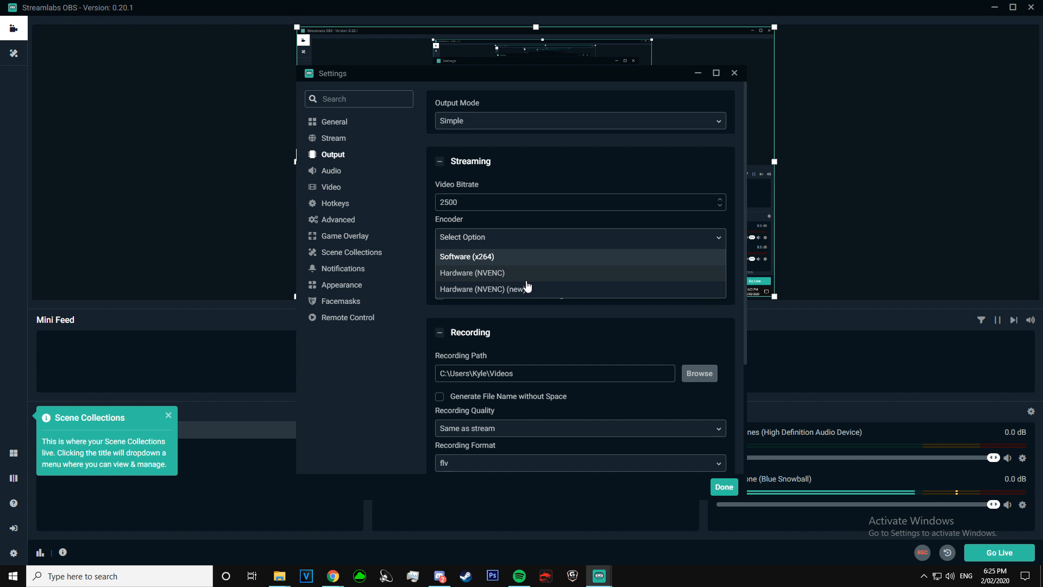
{"action": "left_click", "coordinate": [497, 274]}
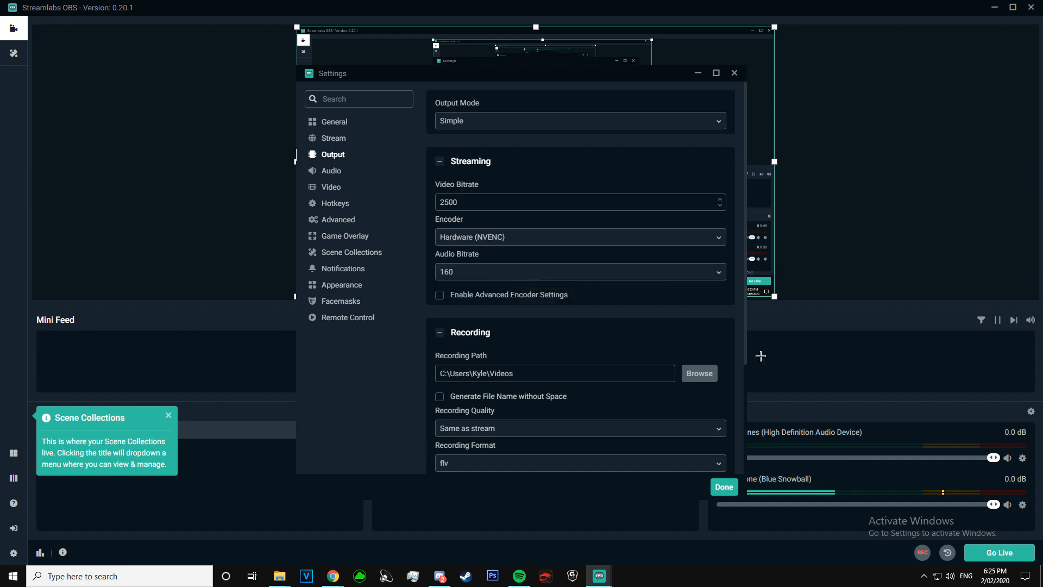
Create a folder named "recordings" on the Desktop and set it as the recording path
{"action": "scroll", "coordinate": [468, 259], "scroll_direction": "down", "scroll_amount": 2}
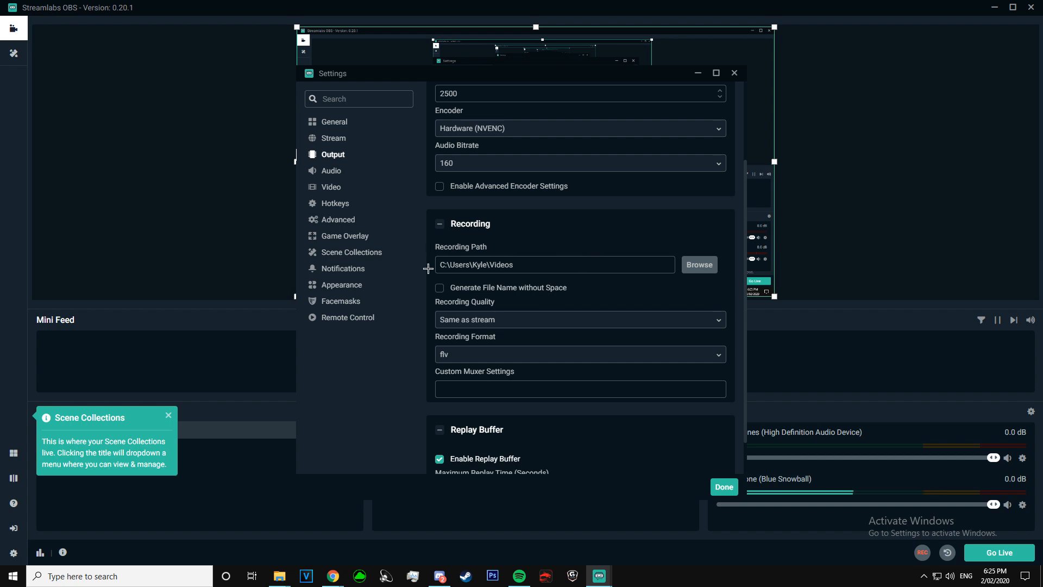
{"action": "left_click", "coordinate": [699, 265]}
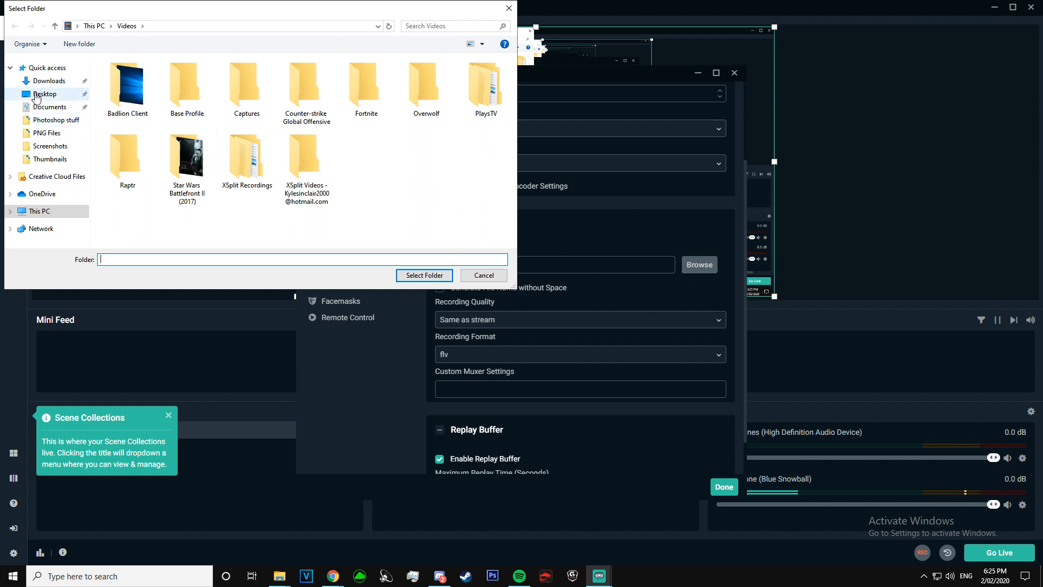
{"action": "left_click", "coordinate": [36, 95]}
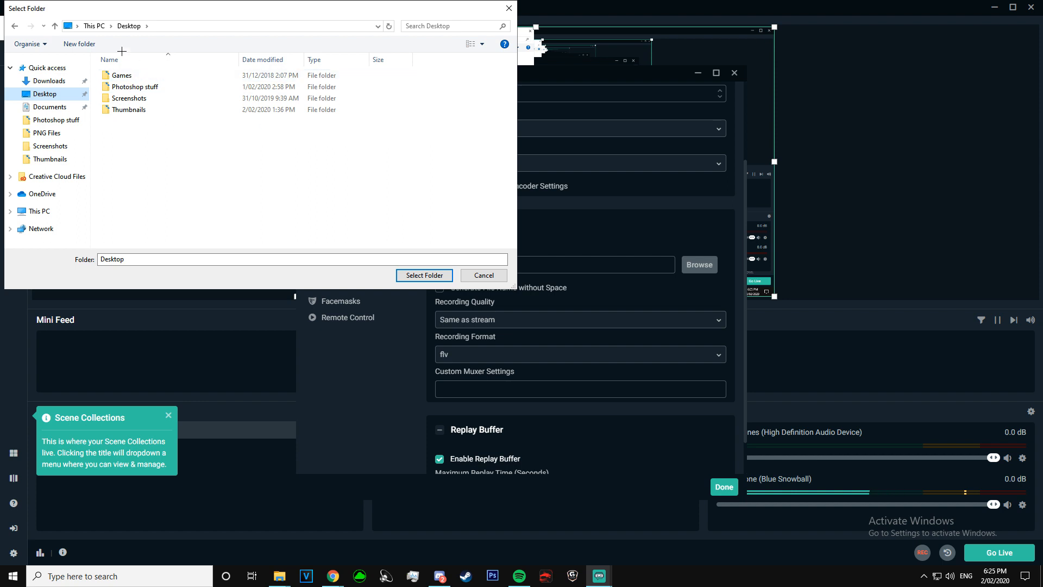
{"action": "right_click", "coordinate": [141, 135]}
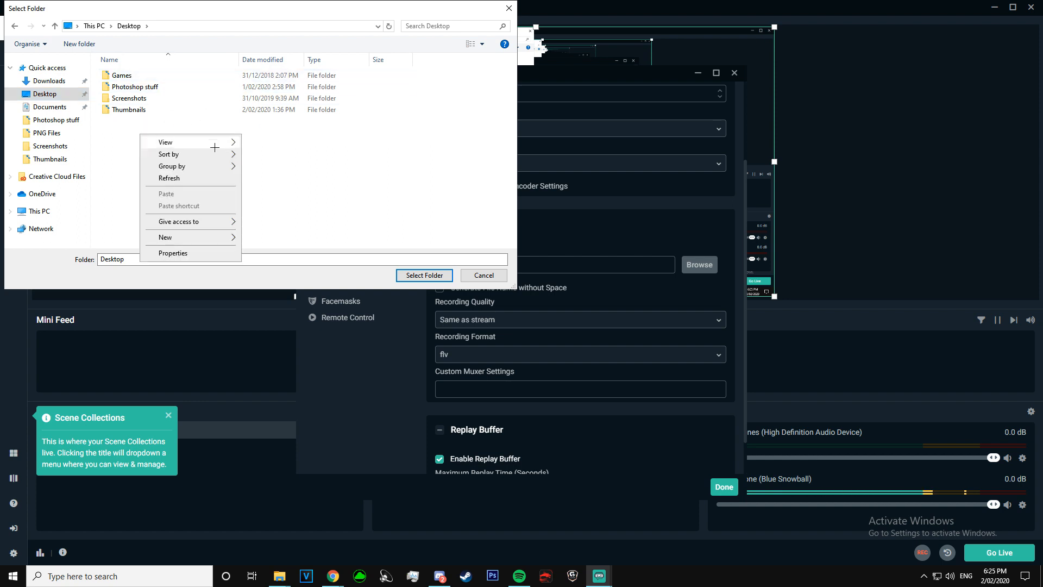
{"action": "mouse_move", "coordinate": [223, 236]}
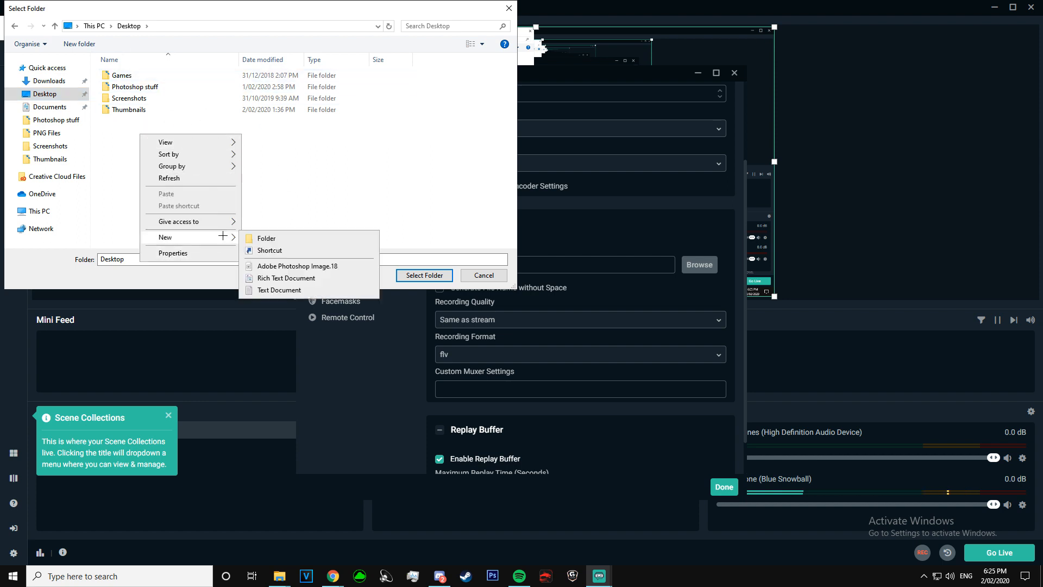
{"action": "left_click", "coordinate": [254, 239]}
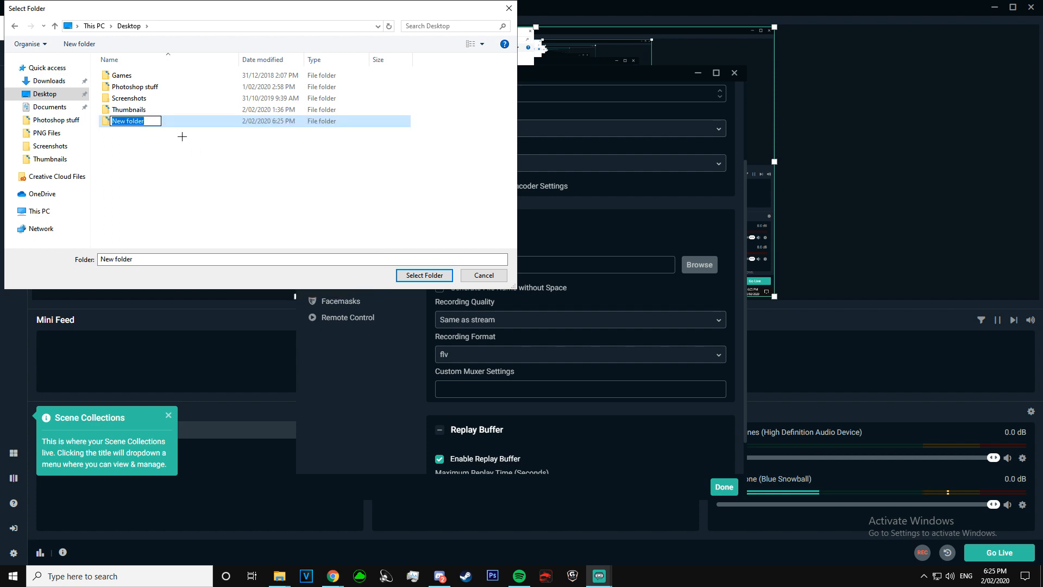
{"action": "type", "text": "recordings"}
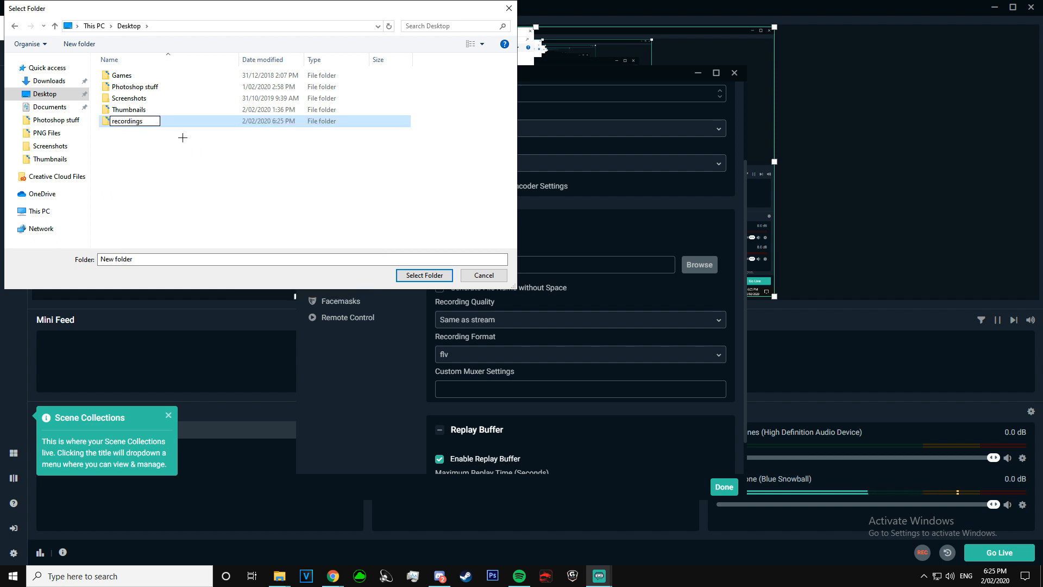
{"action": "key", "text": "Return"}
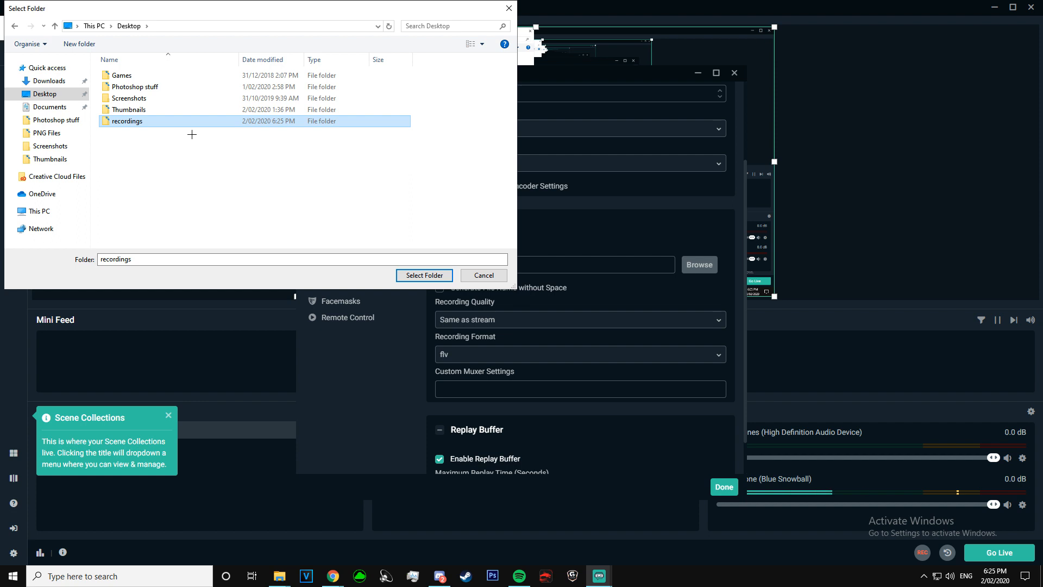
{"action": "left_click", "coordinate": [424, 275]}
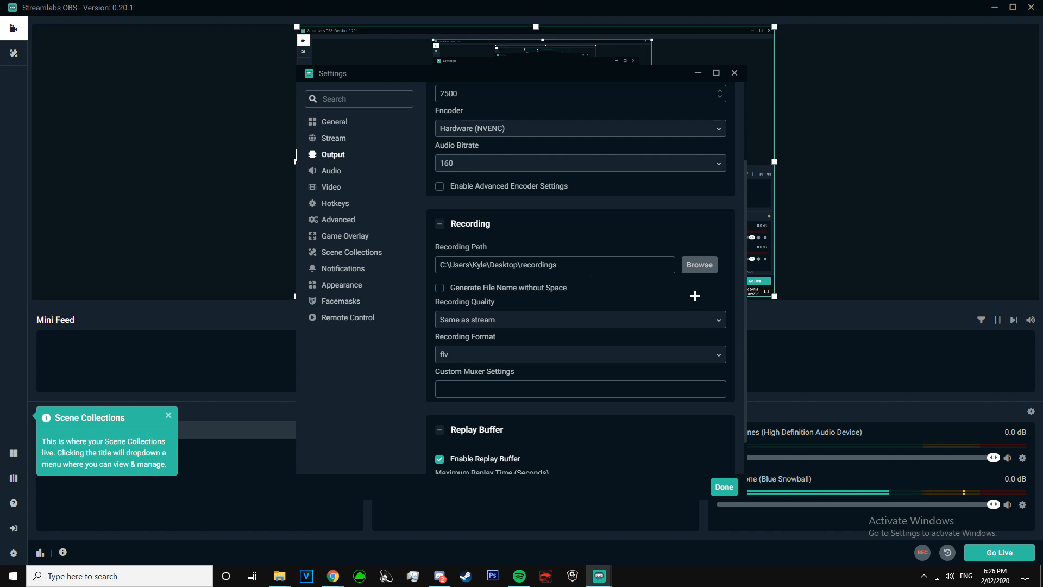
Set the recording quality to Indistinguishable Quality, Large File Size and the recording format to mp4
{"action": "left_click", "coordinate": [718, 321]}
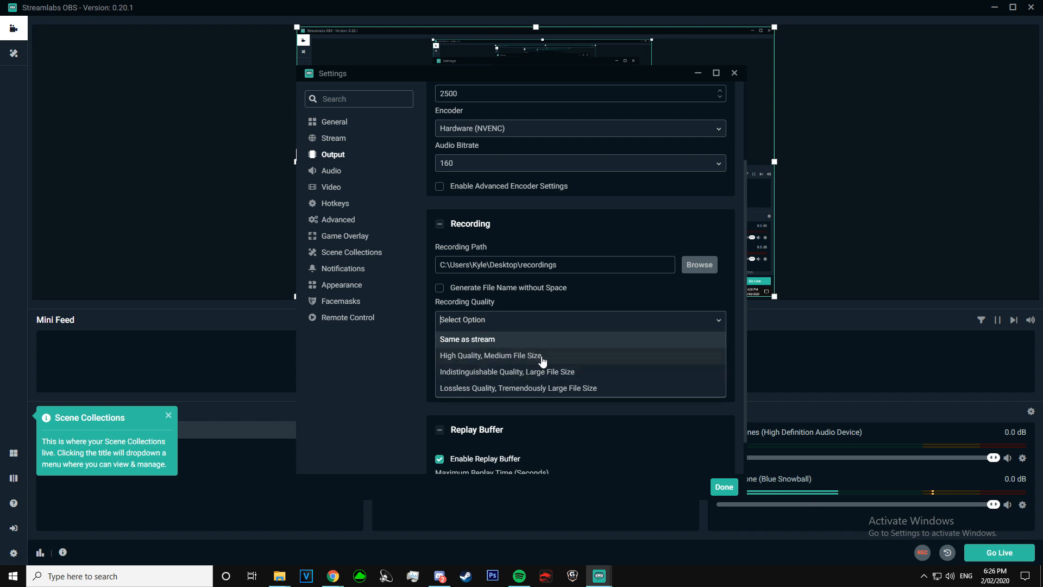
{"action": "left_click", "coordinate": [479, 375]}
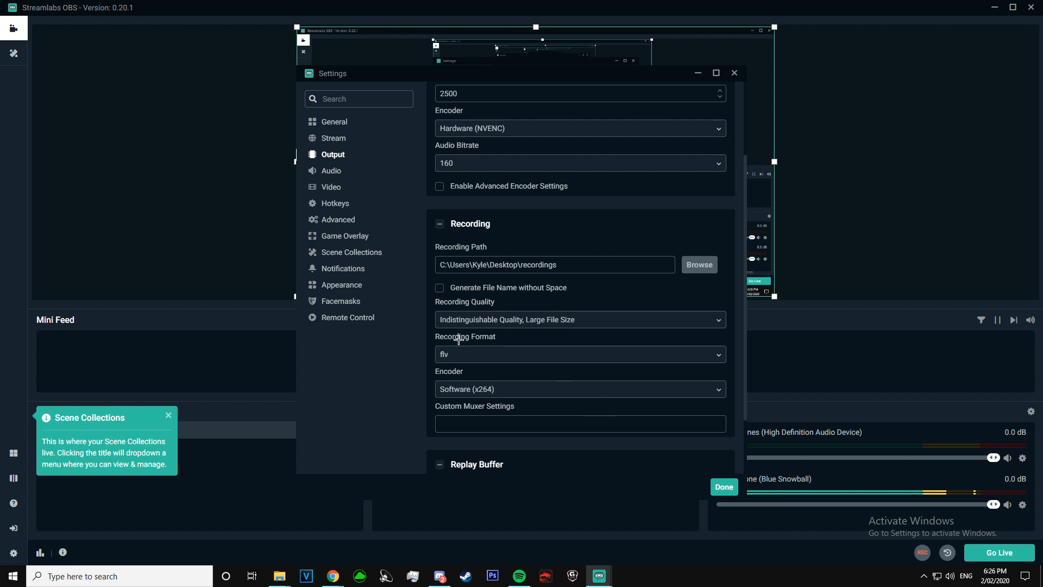
{"action": "left_click", "coordinate": [530, 364]}
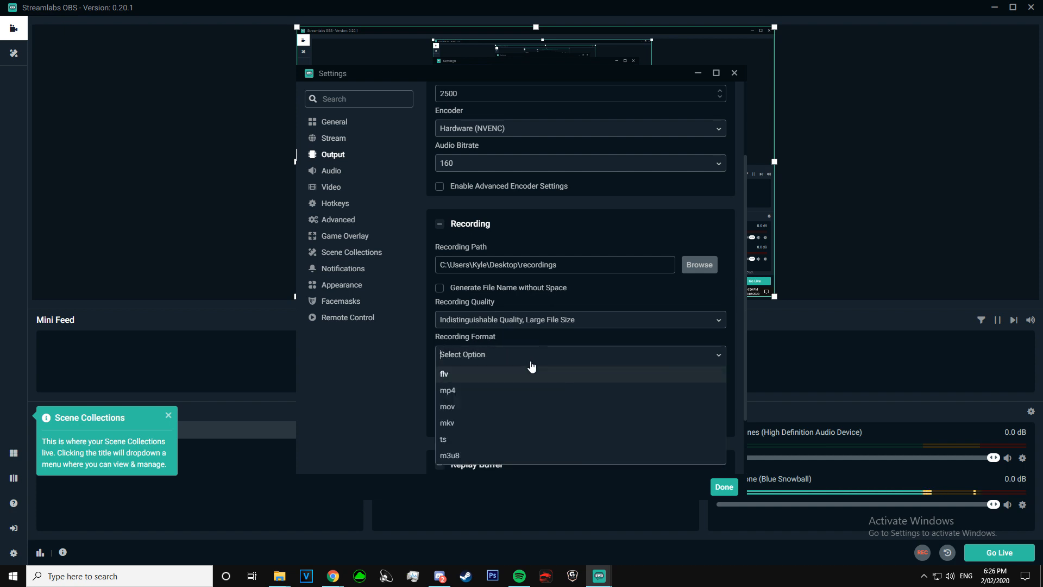
{"action": "left_click", "coordinate": [514, 397]}
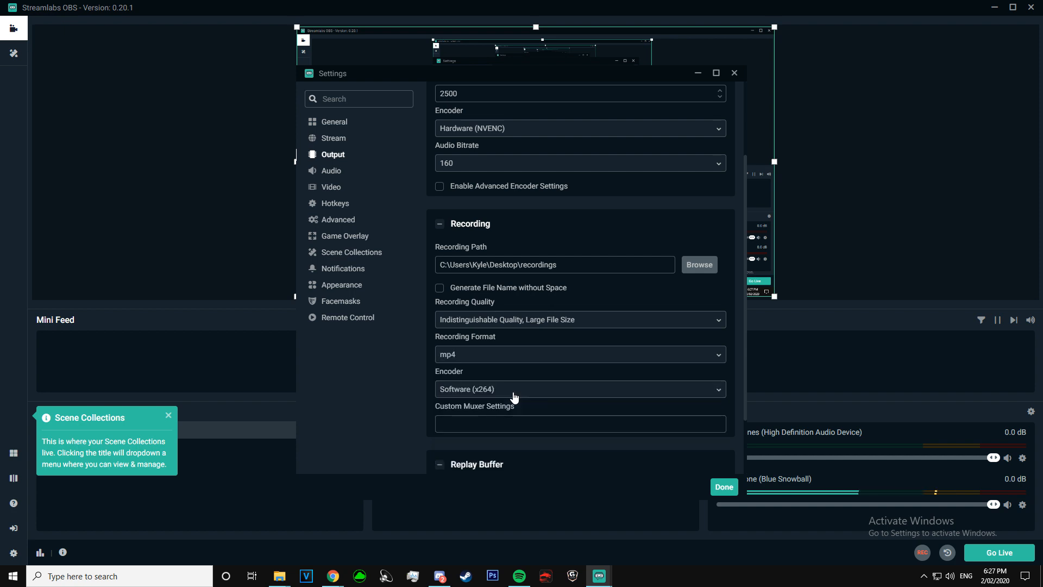
Set the recording encoder to Hardware (NVENC)
{"action": "scroll", "coordinate": [538, 292], "scroll_direction": "down", "scroll_amount": 2}
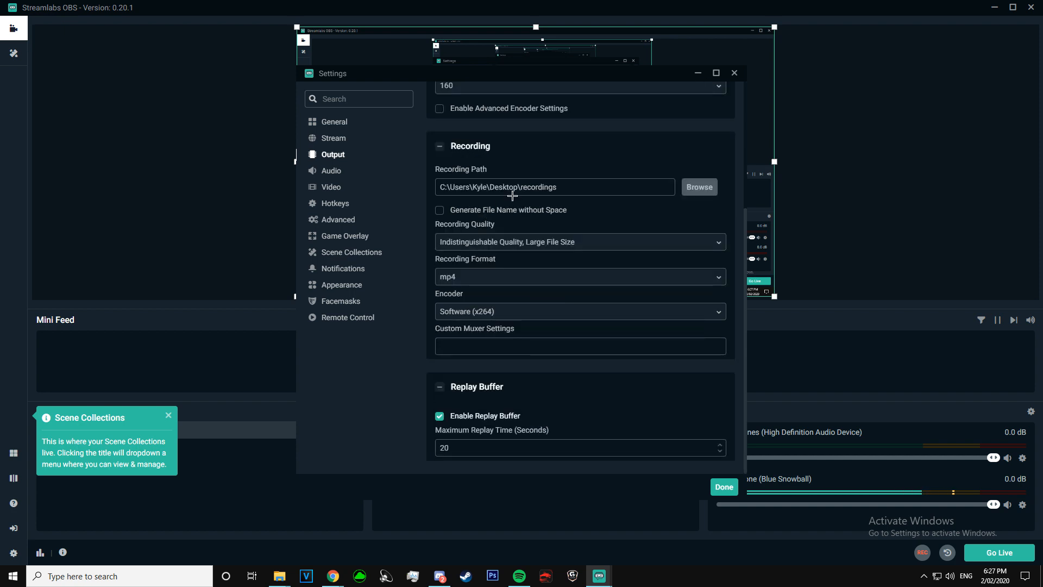
{"action": "left_click", "coordinate": [535, 315]}
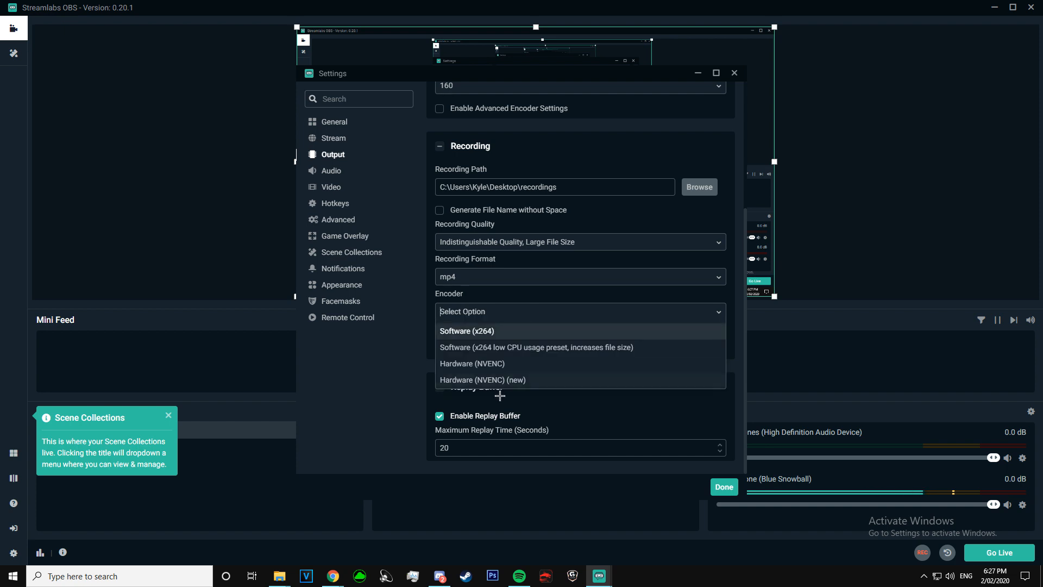
{"action": "left_click", "coordinate": [487, 371]}
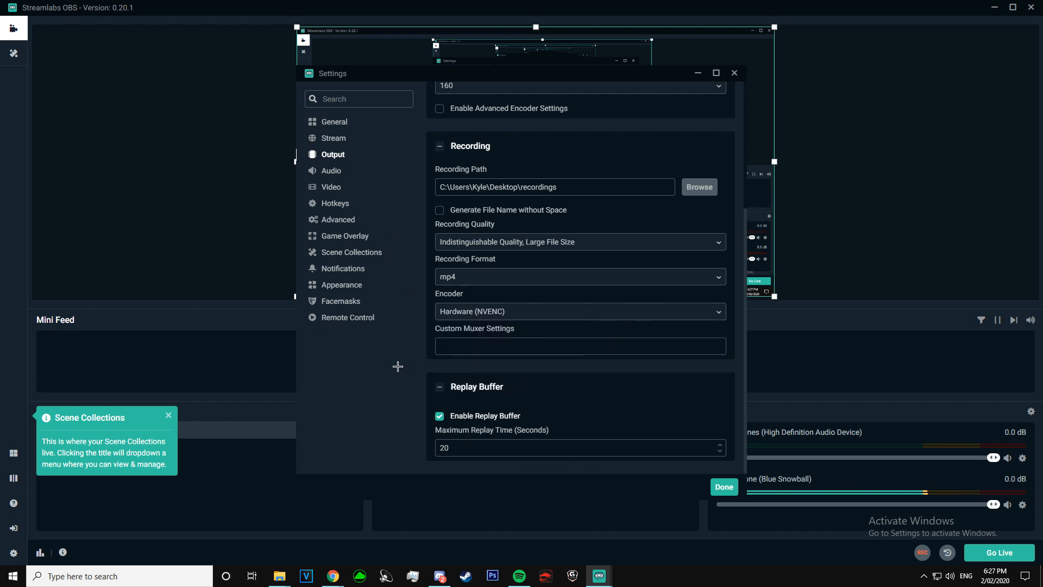
In the audio settings, select Headphones (High Definition Audio Device) as Desktop Audio Device 1 and Microphone (Blue Snowball) as Mic/Auxiliary Device 1
{"action": "left_click", "coordinate": [335, 173]}
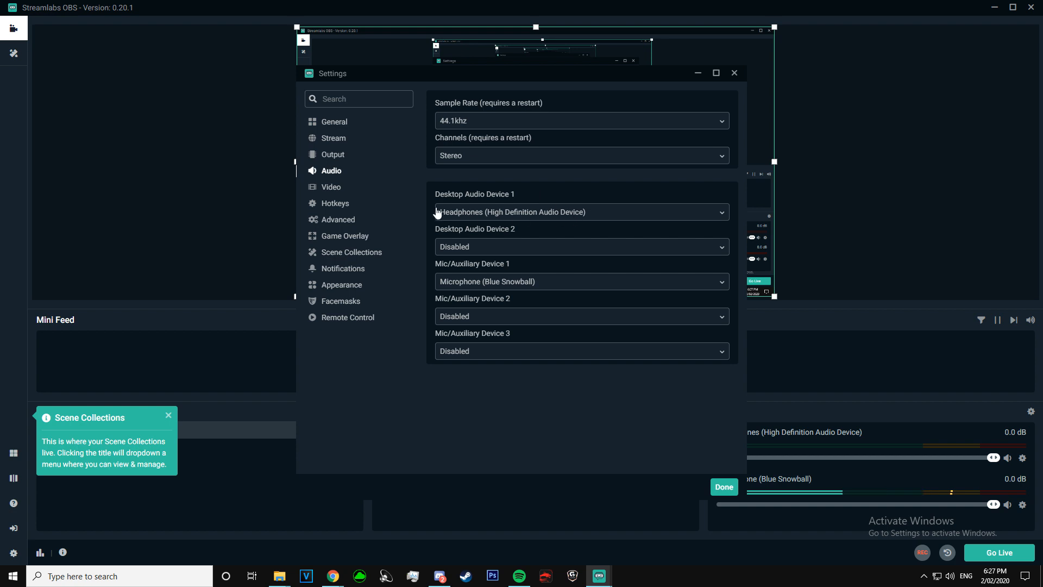
{"action": "left_click", "coordinate": [625, 214]}
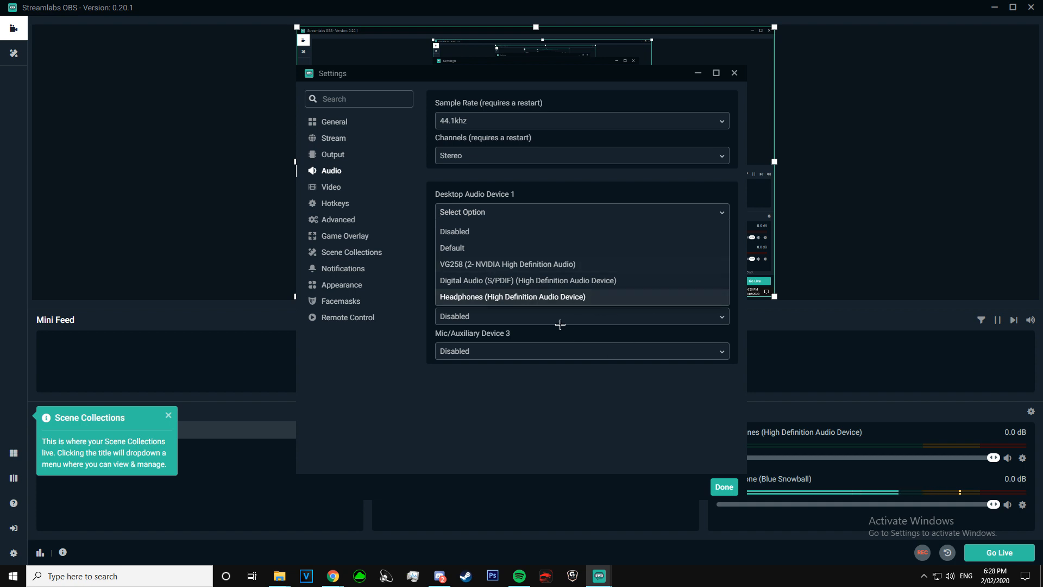
{"action": "left_click", "coordinate": [573, 298]}
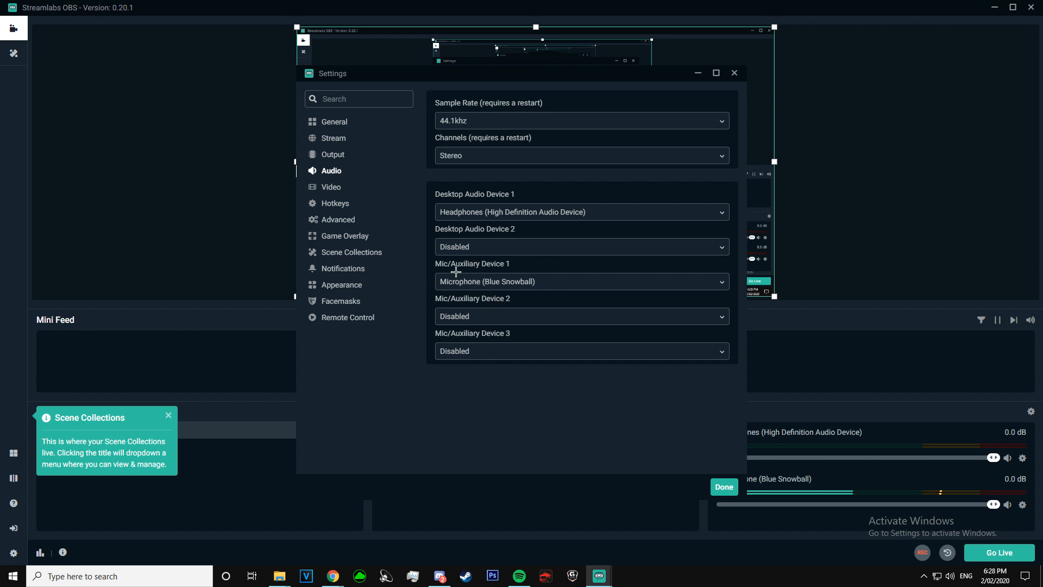
{"action": "left_click", "coordinate": [646, 289]}
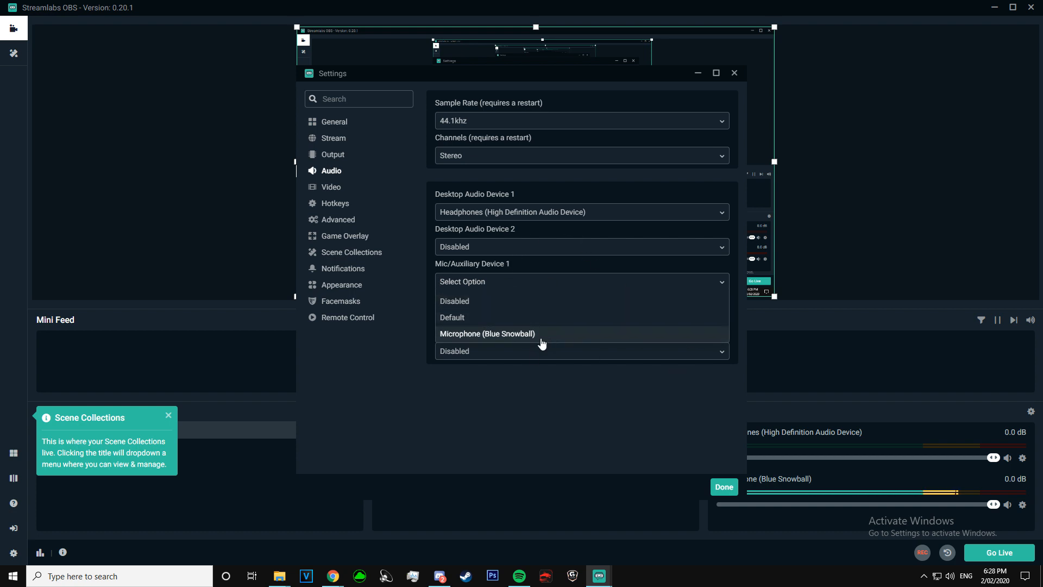
{"action": "left_click", "coordinate": [524, 334]}
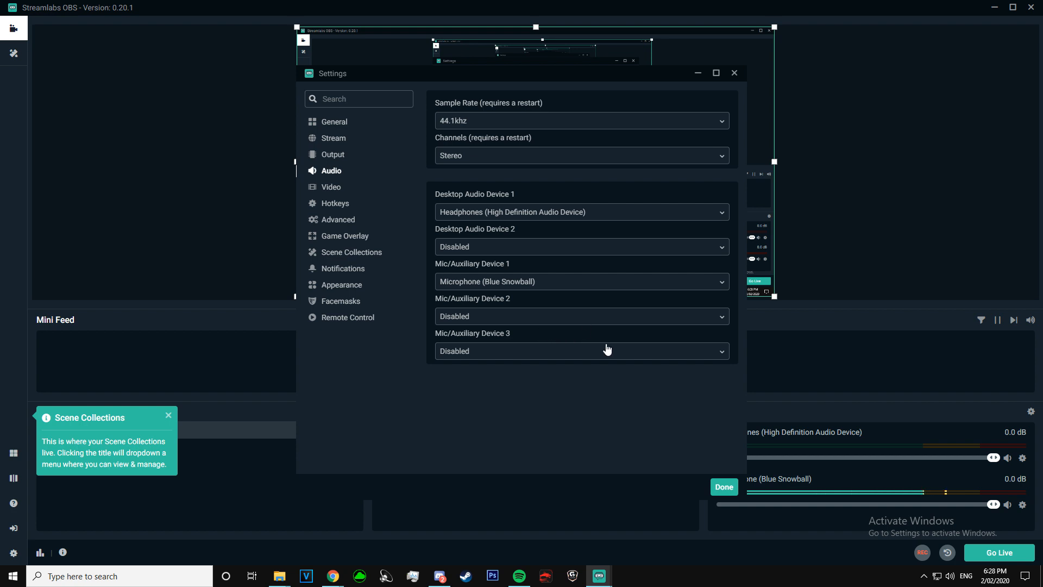
In the video settings, select 1920x1080 for both the base canvas resolution and the scaled output resolution
{"action": "left_click", "coordinate": [333, 192]}
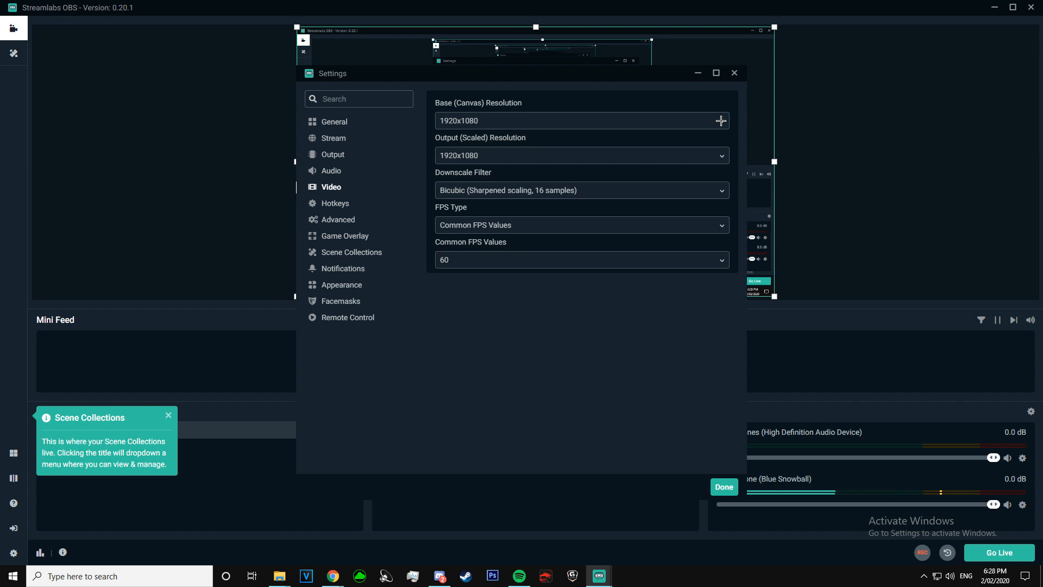
{"action": "left_click", "coordinate": [487, 128]}
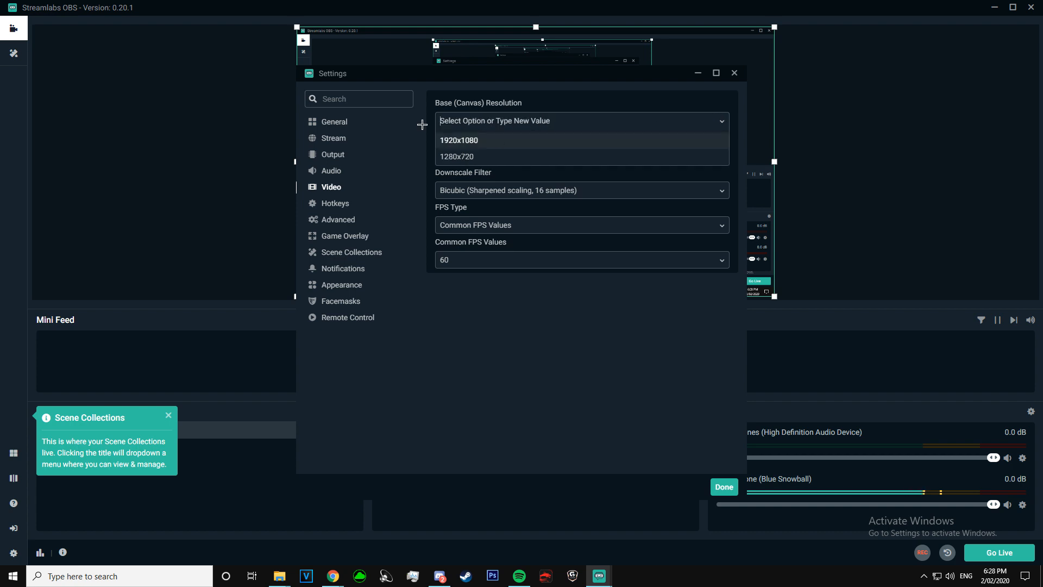
{"action": "left_click", "coordinate": [481, 140]}
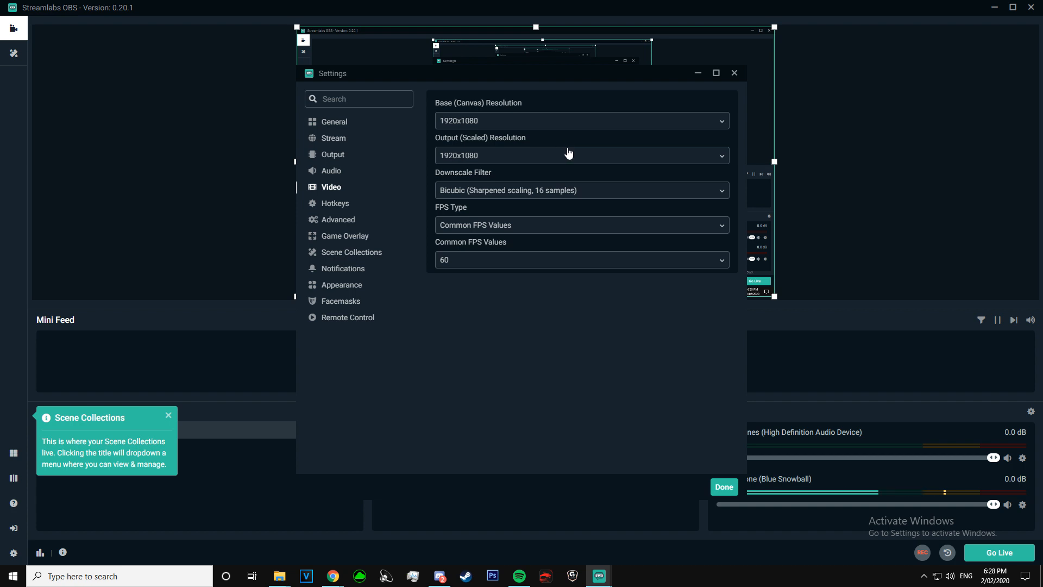
{"action": "left_click", "coordinate": [471, 157]}
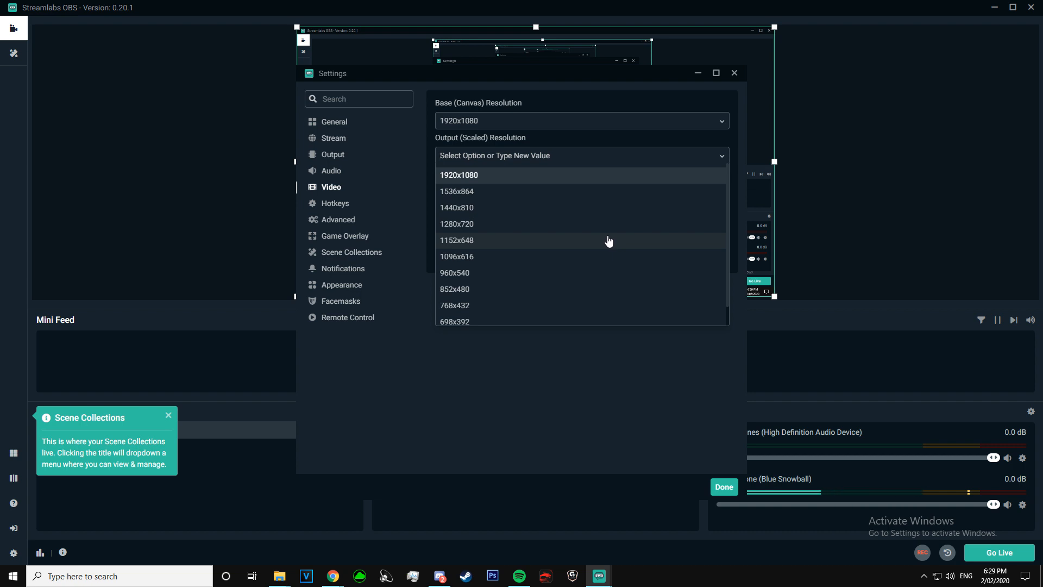
{"action": "left_click", "coordinate": [485, 177]}
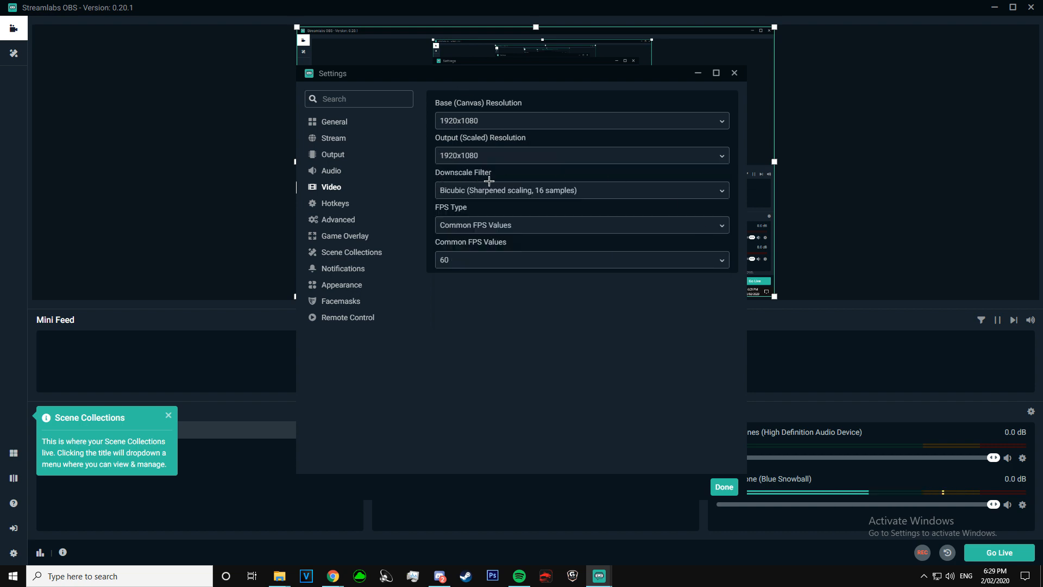
Keep the downscale filter at Bicubic (Sharpened scaling, 16 samples) and choose 60 as the common FPS value
{"action": "left_click", "coordinate": [576, 196]}
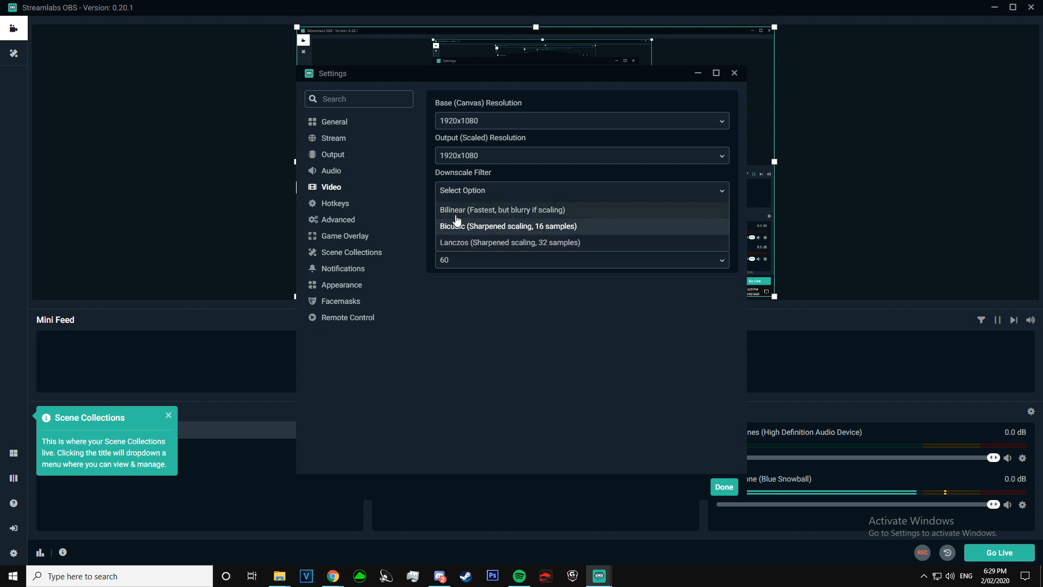
{"action": "left_click", "coordinate": [638, 190]}
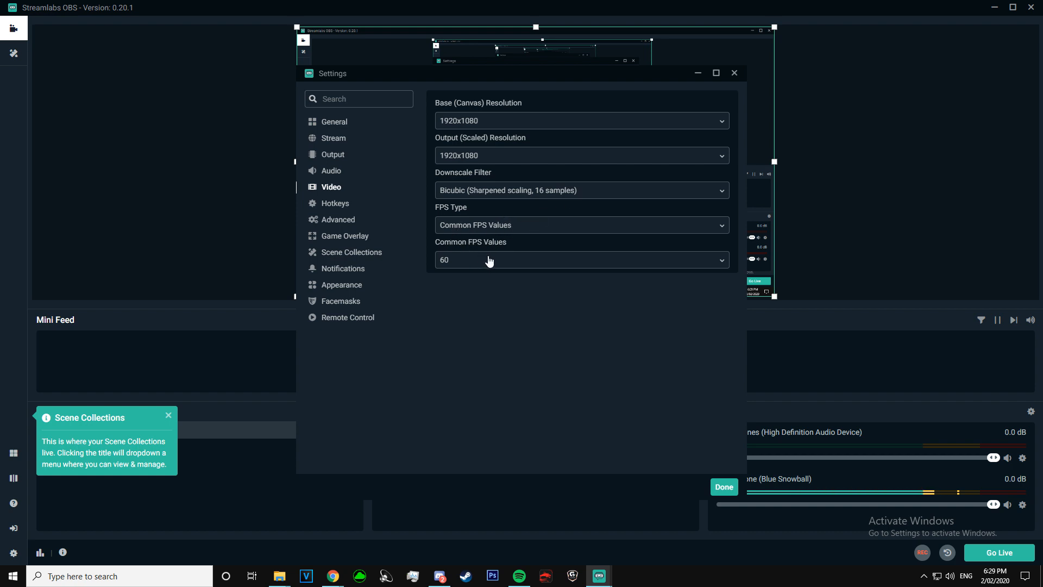
{"action": "left_click", "coordinate": [549, 260]}
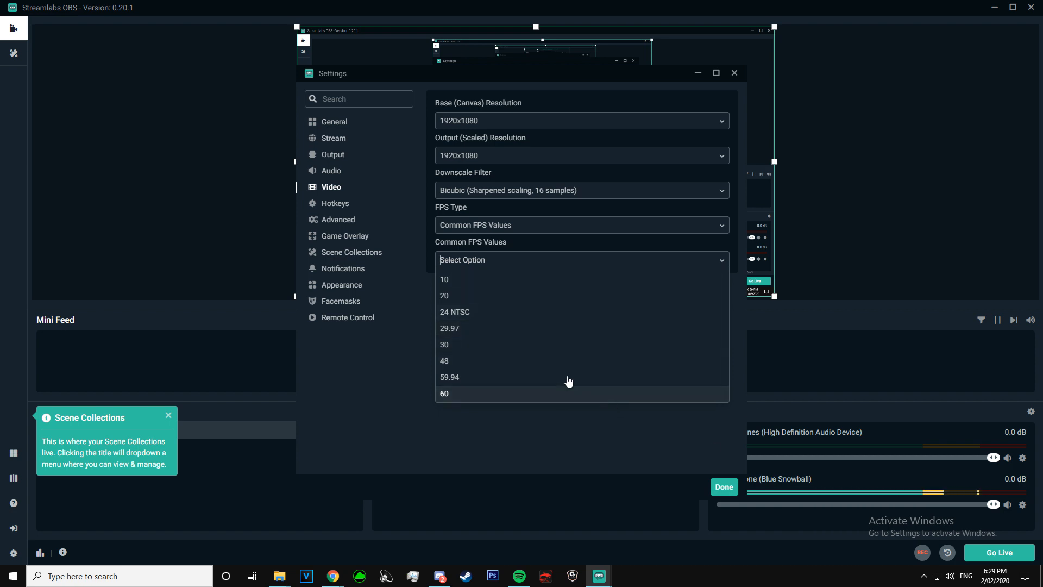
{"action": "left_click", "coordinate": [455, 401]}
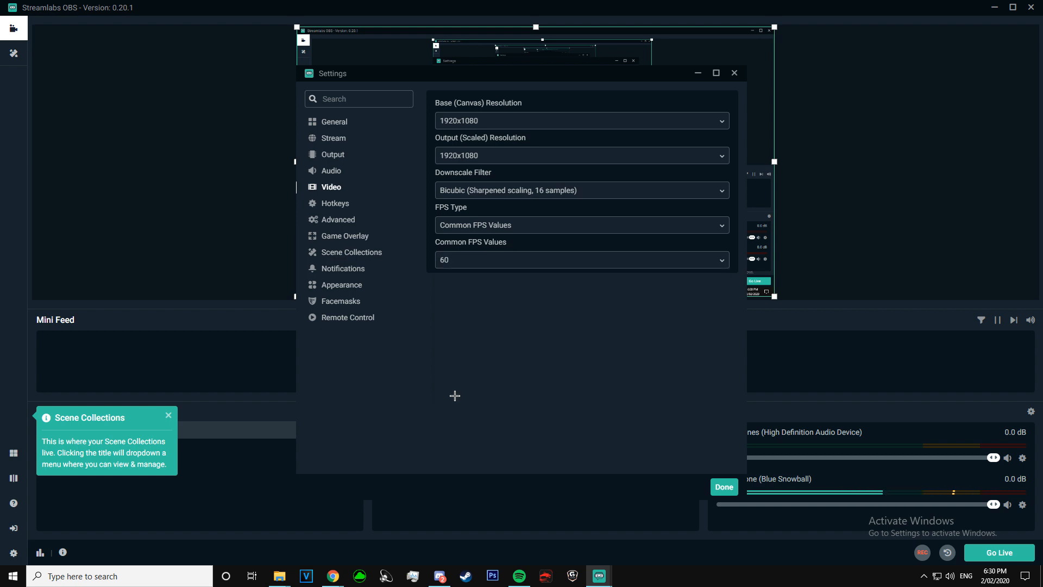
Review the available hotkeys, including Start Recording and Stop Recording, and close the settings
{"action": "left_click", "coordinate": [333, 206]}
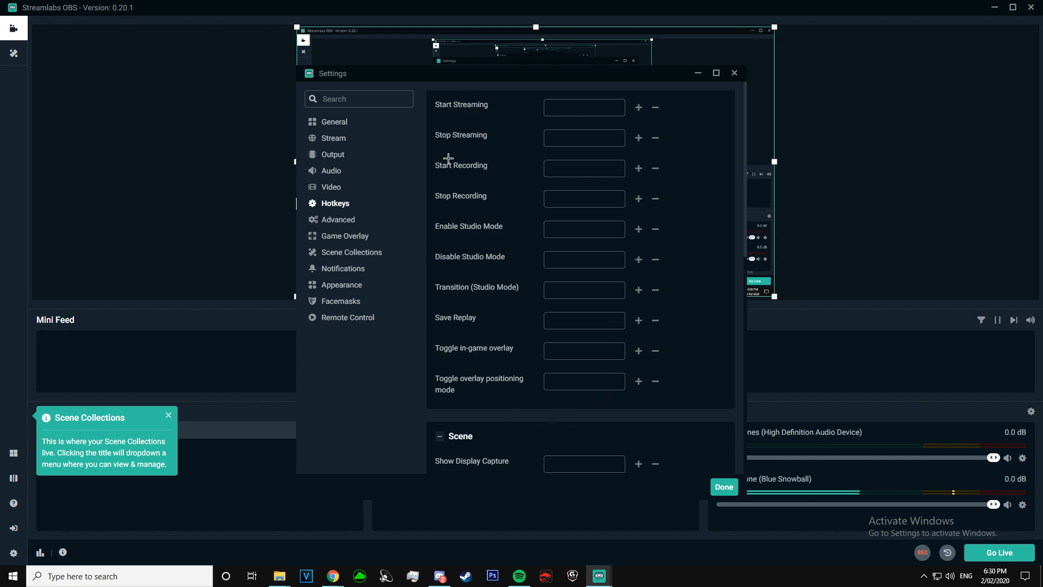
{"action": "left_click", "coordinate": [601, 173]}
{"action": "key", "text": "F10"}
{"action": "left_click", "coordinate": [596, 200]}
{"action": "key", "text": "F10"}
{"action": "scroll", "coordinate": [549, 368], "scroll_direction": "down", "scroll_amount": 4}
{"action": "scroll", "coordinate": [546, 388], "scroll_direction": "up", "scroll_amount": 4}
{"action": "scroll", "coordinate": [565, 242], "scroll_direction": "down", "scroll_amount": 3}
{"action": "scroll", "coordinate": [555, 247], "scroll_direction": "up", "scroll_amount": 3}
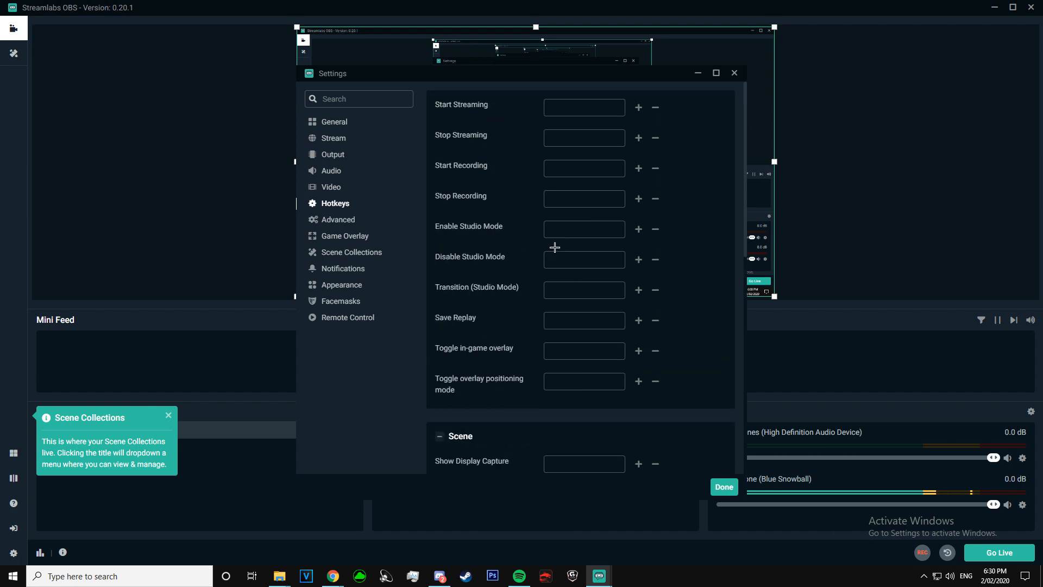
{"action": "left_click", "coordinate": [723, 485]}
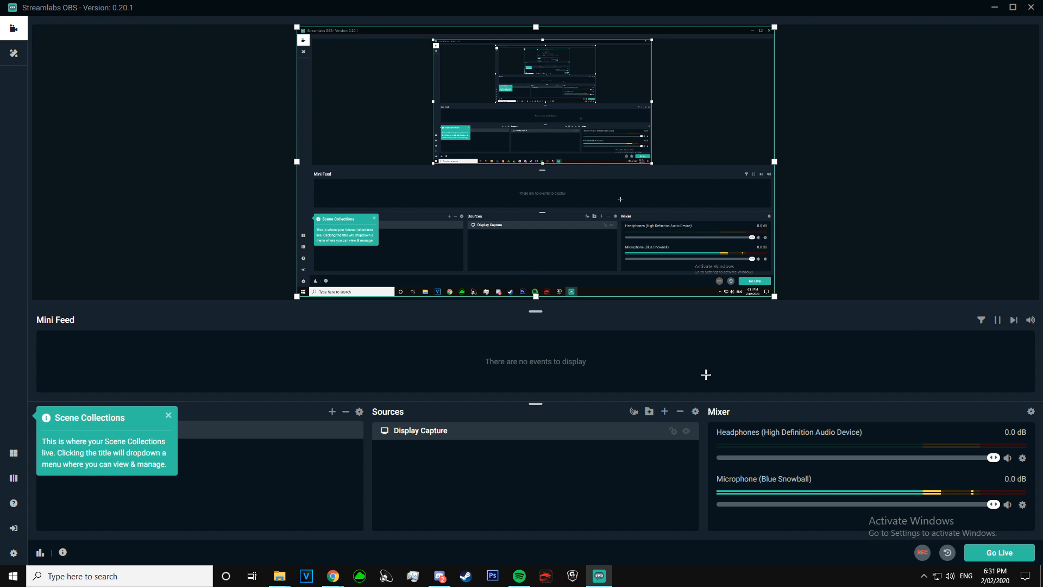
Record a short test clip of the screen and stop the recording
{"action": "left_click", "coordinate": [924, 554]}
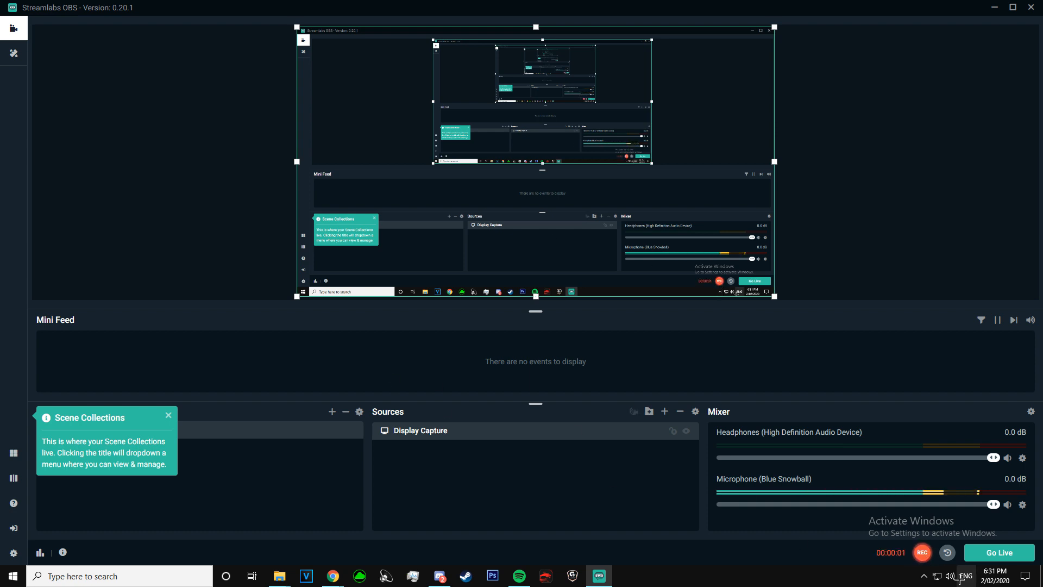
{"action": "left_click", "coordinate": [922, 553]}
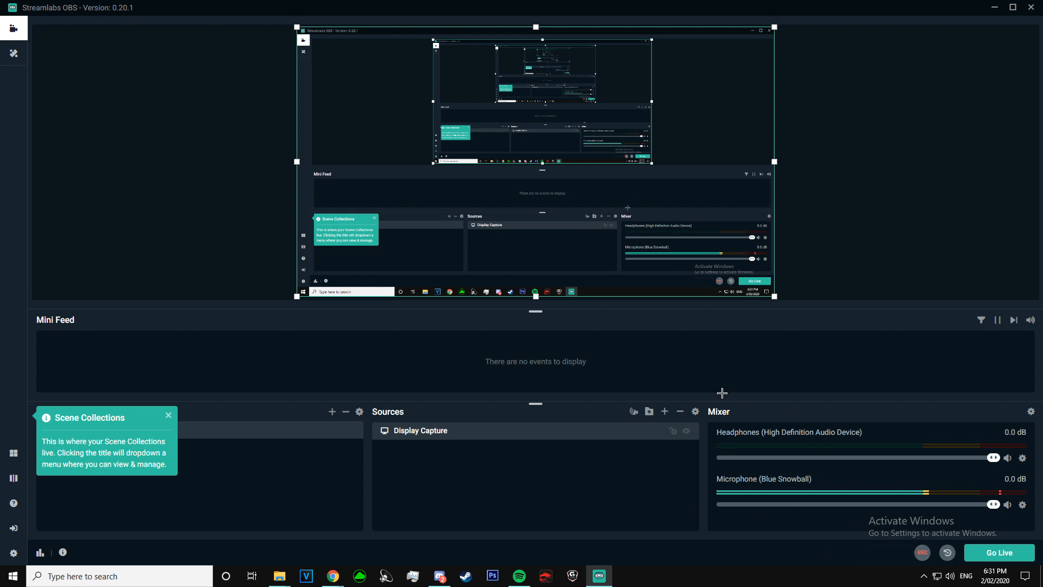
Minimize Streamlabs OBS, move the recordings folder to a free spot near the middle of the desktop, and open it
{"action": "left_click", "coordinate": [994, 7]}
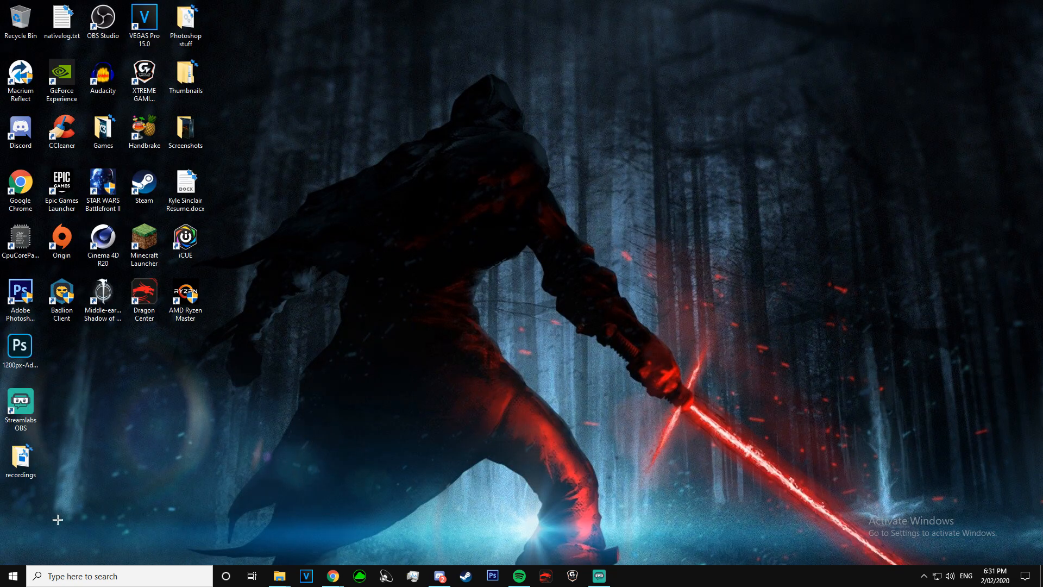
{"action": "left_click_drag", "start_coordinate": [21, 460], "coordinate": [351, 352]}
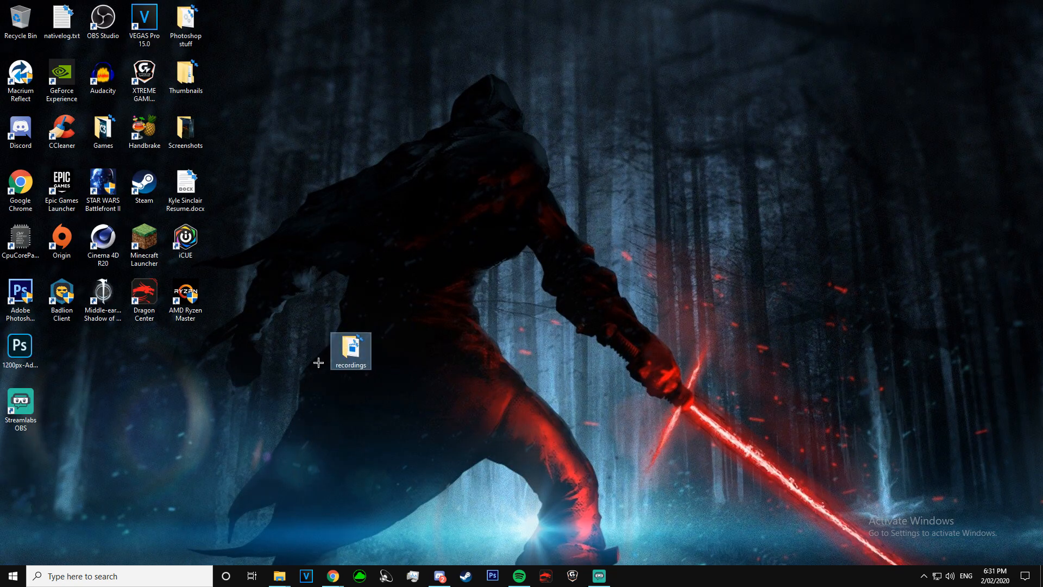
{"action": "double_click", "coordinate": [352, 349]}
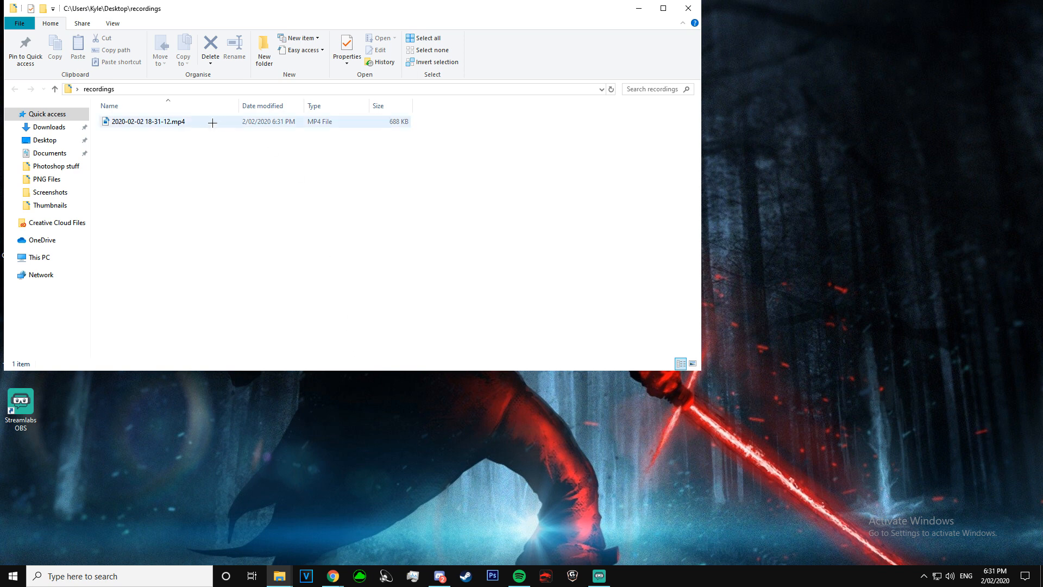
{"action": "left_click", "coordinate": [211, 123]}
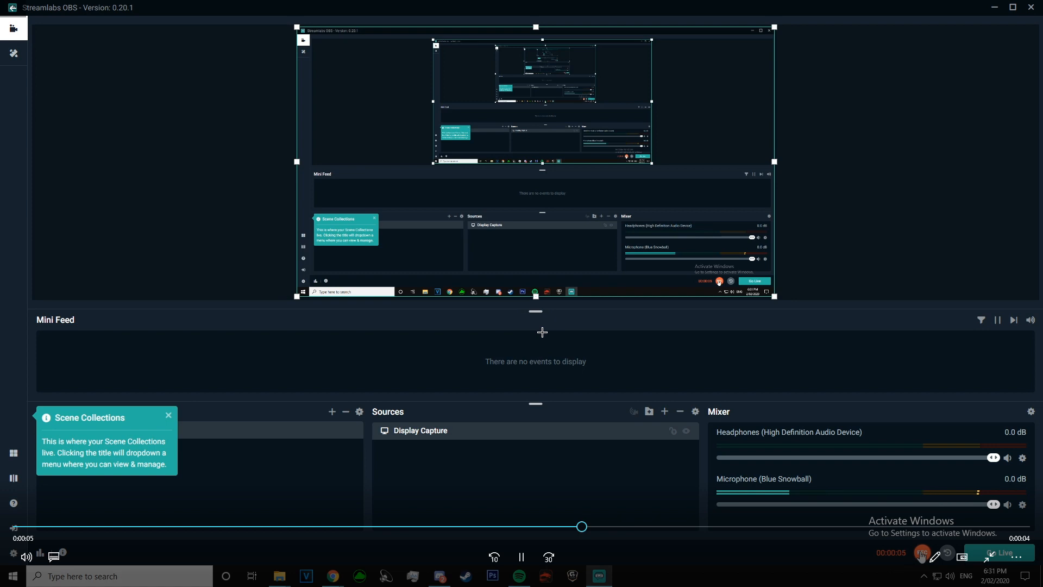
{"action": "left_click", "coordinate": [525, 565]}
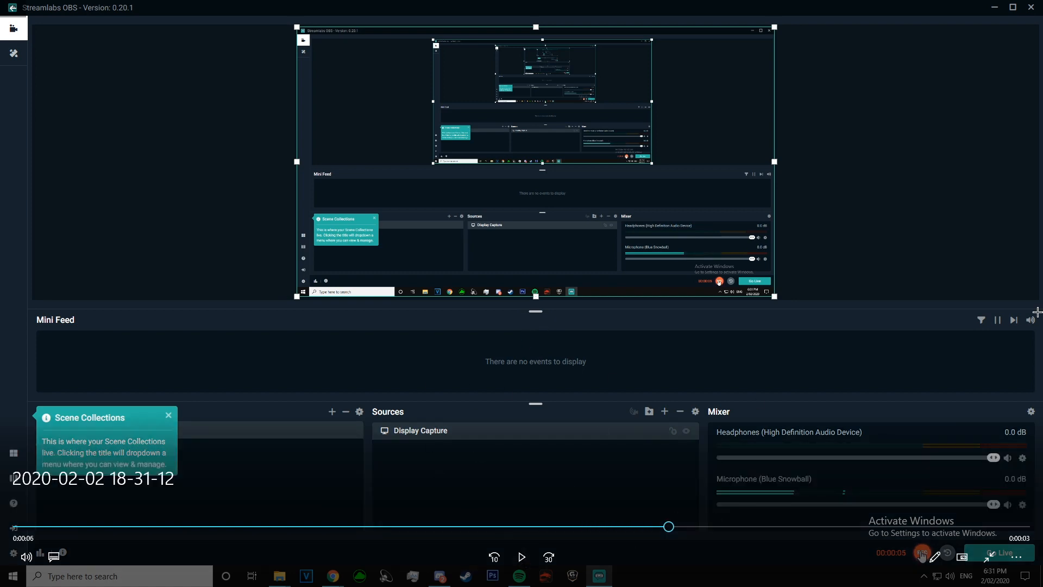